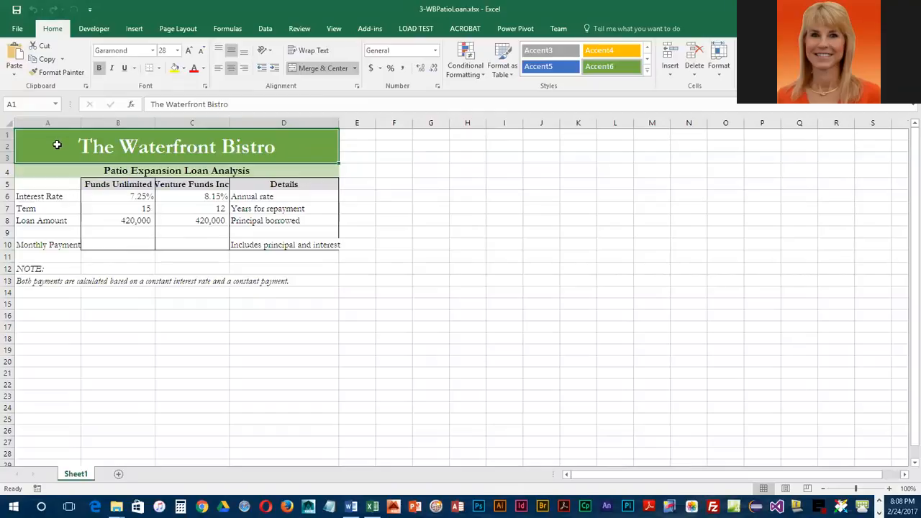
Step: Start a PMT function in cell B10 for the Funds Unlimited monthly payment, keeping the loan figures in view
{"action": "left_click", "coordinate": [123, 245]}
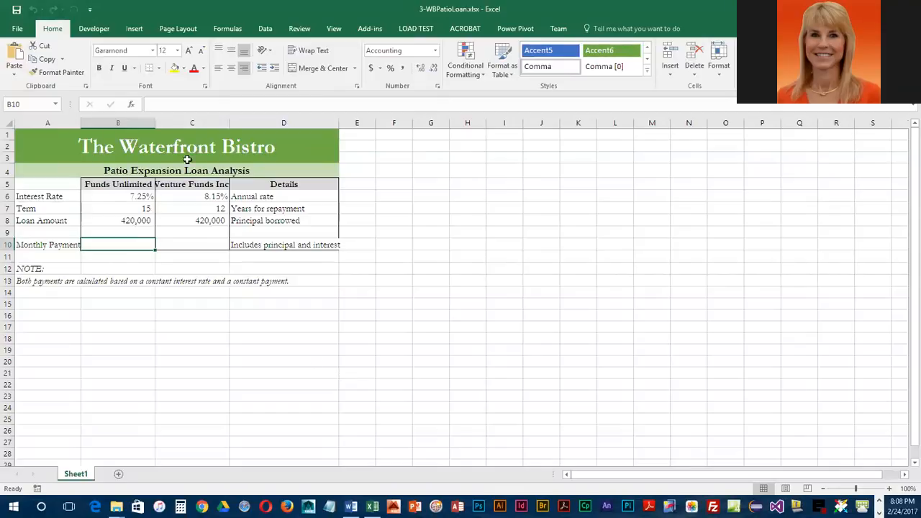
{"action": "left_click", "coordinate": [224, 29]}
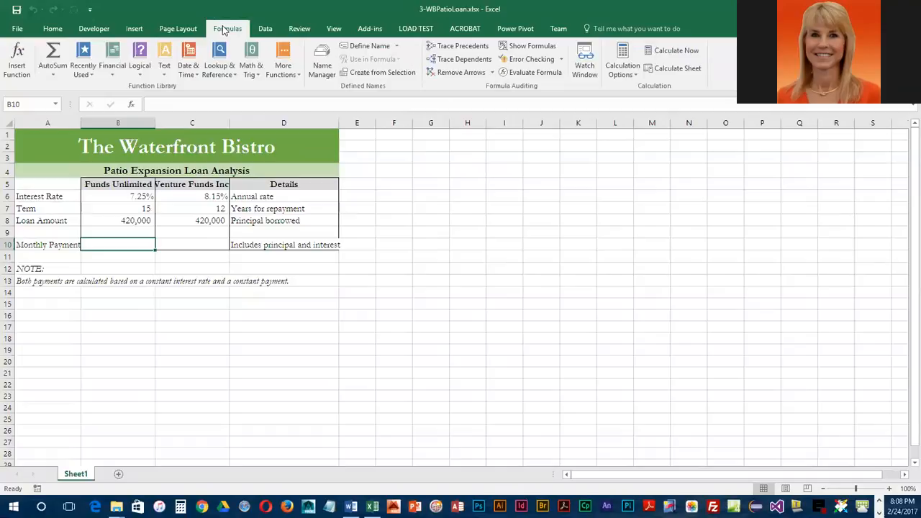
{"action": "left_click", "coordinate": [113, 76]}
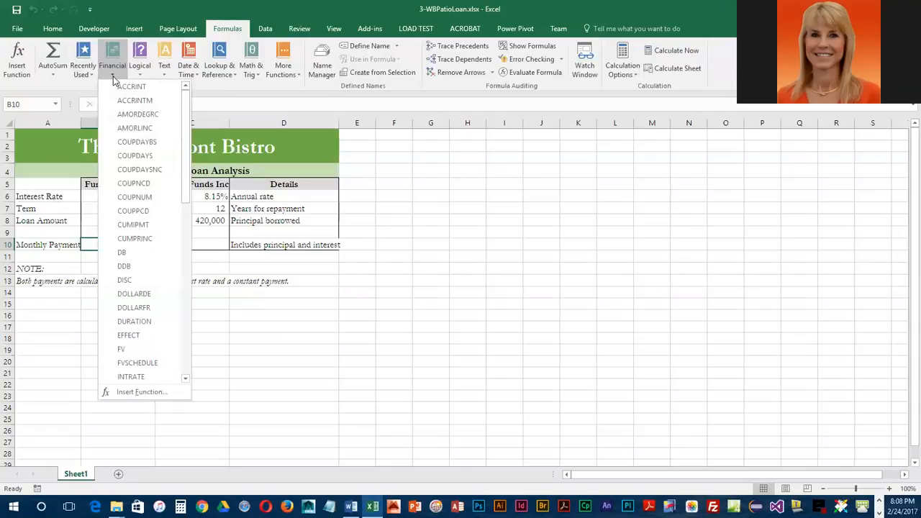
{"action": "scroll", "coordinate": [142, 220], "scroll_direction": "down", "scroll_amount": 4}
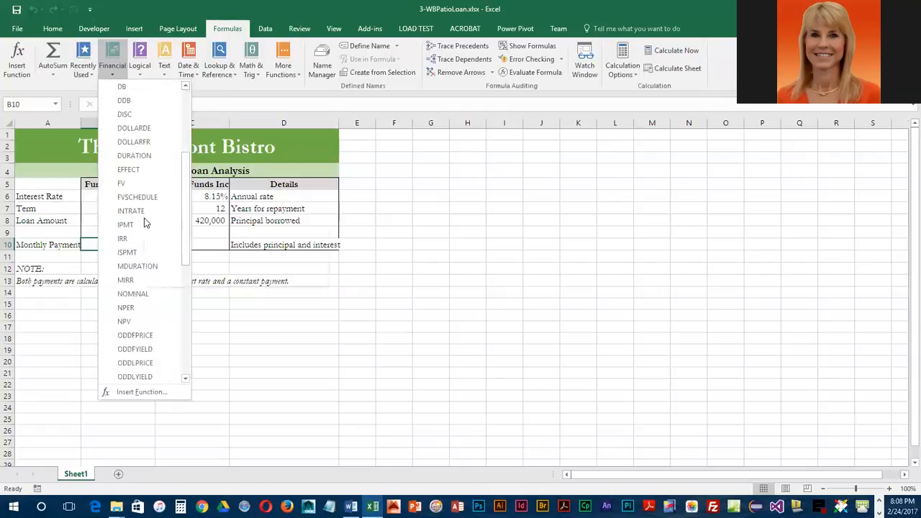
{"action": "scroll", "coordinate": [144, 224], "scroll_direction": "down", "scroll_amount": 4}
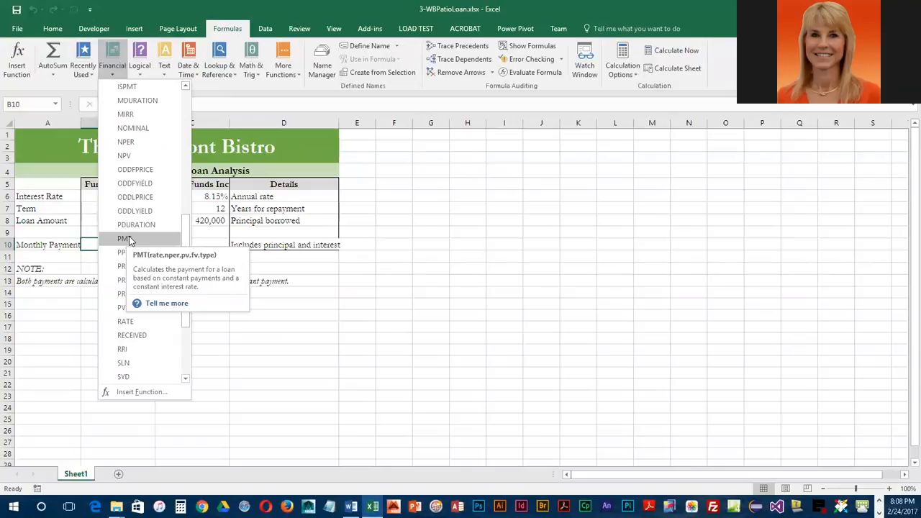
{"action": "left_click", "coordinate": [125, 239]}
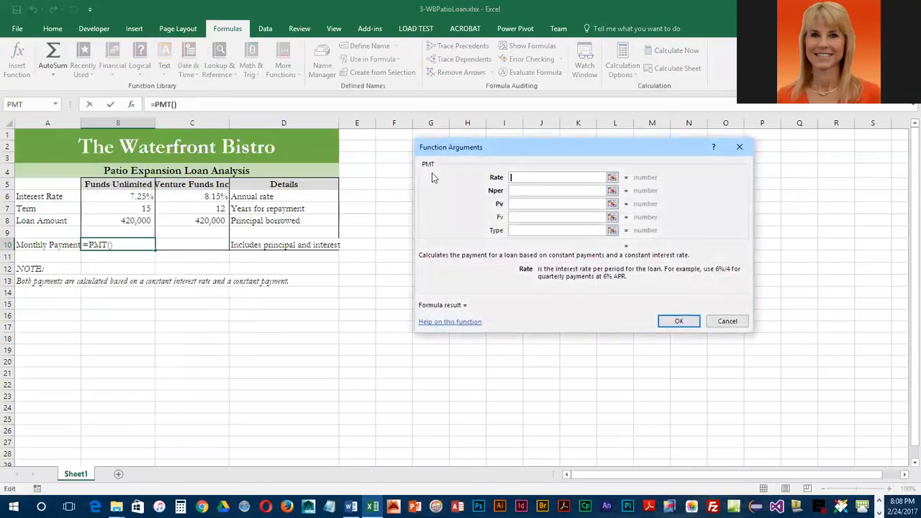
{"action": "left_click_drag", "start_coordinate": [491, 150], "coordinate": [384, 133]}
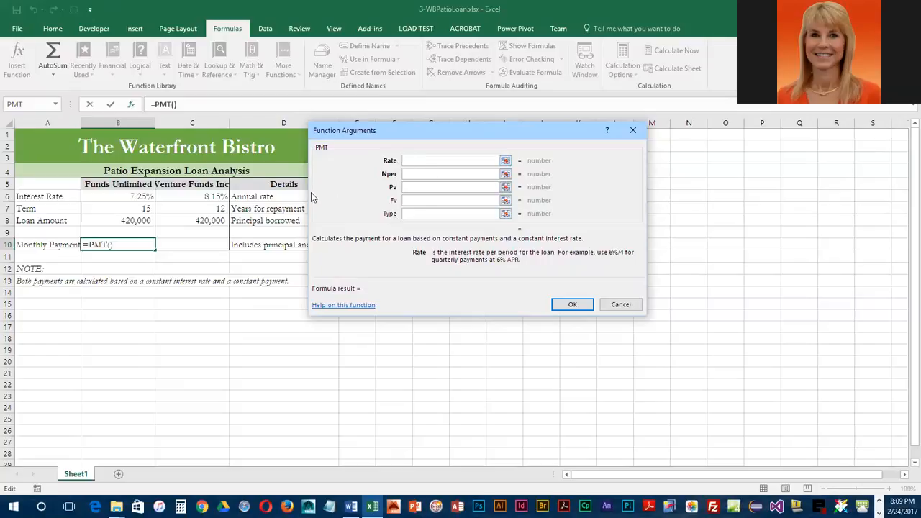
Step: Set the PMT function's Rate argument to B6/12 and its Nper argument to B7*12
{"action": "left_click", "coordinate": [132, 195]}
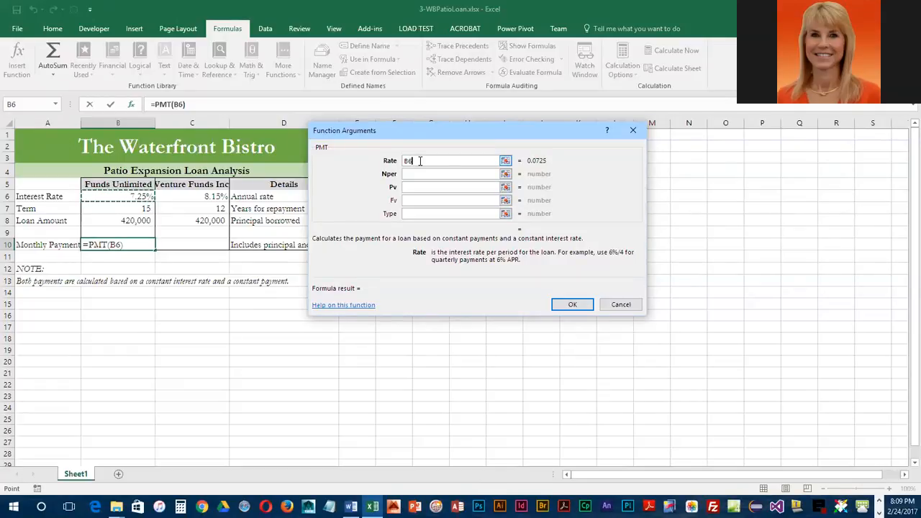
{"action": "type", "text": "/"}
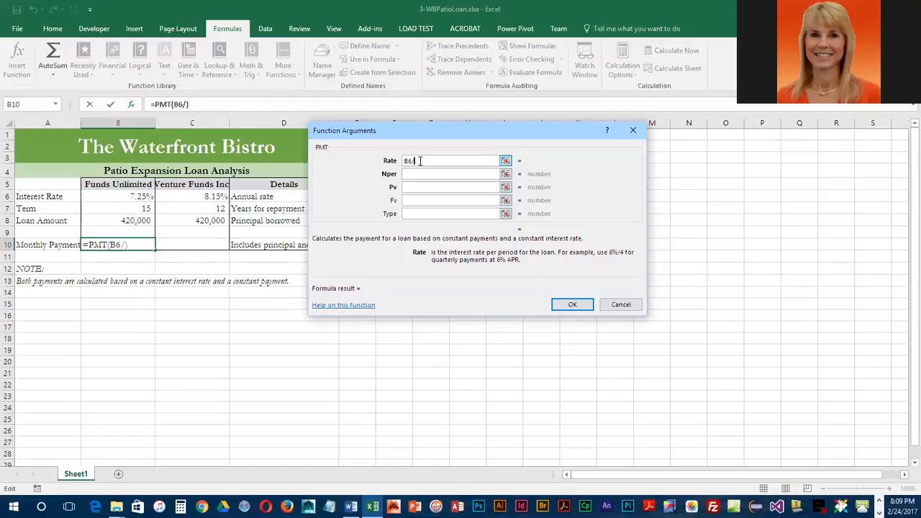
{"action": "type", "text": "12"}
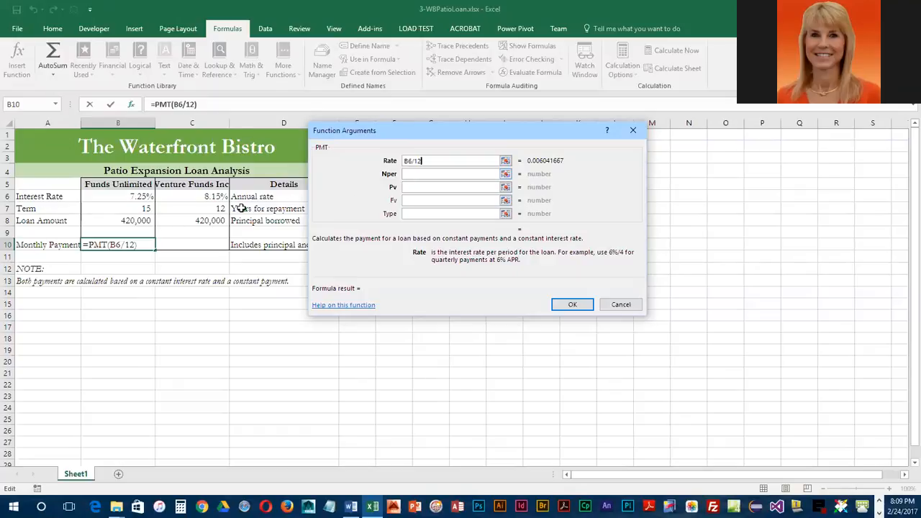
{"action": "left_click", "coordinate": [426, 174]}
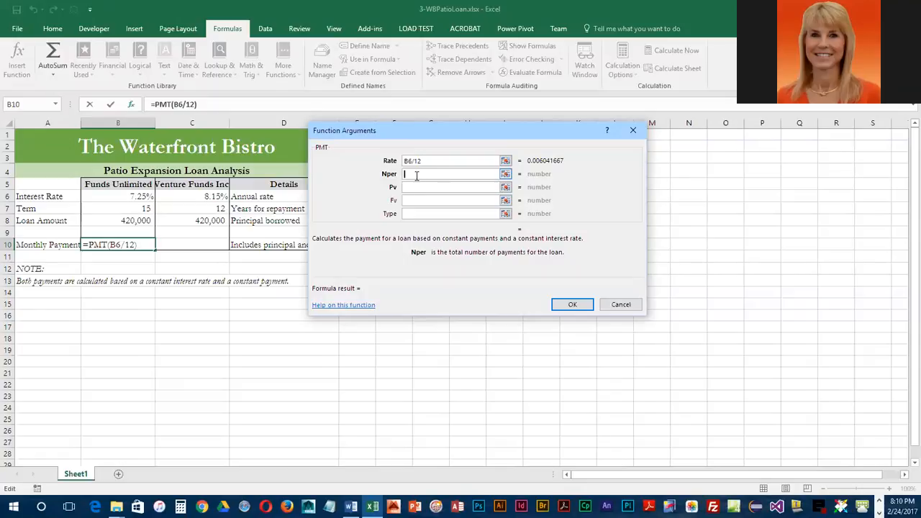
{"action": "left_click", "coordinate": [133, 209]}
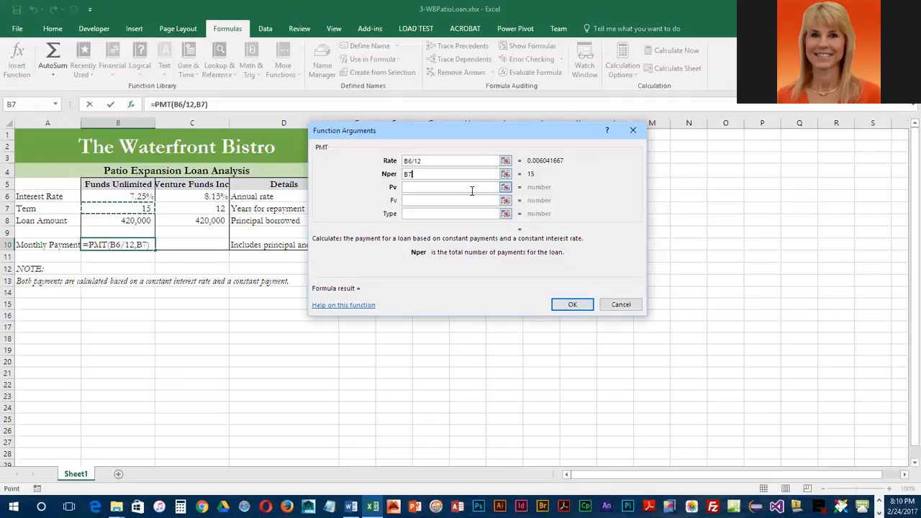
{"action": "type", "text": "*12"}
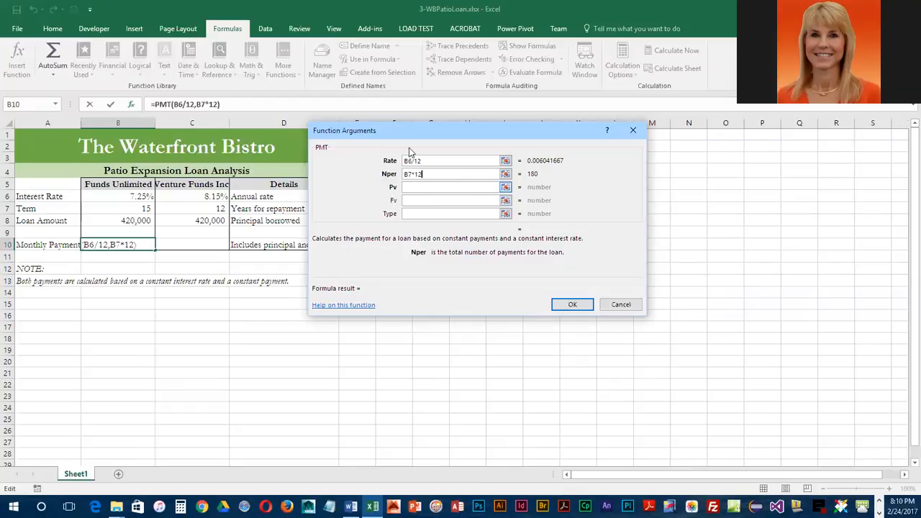
Step: Complete the PMT function with Pv set to B8 and fill the formula across to C10
{"action": "left_click", "coordinate": [409, 187]}
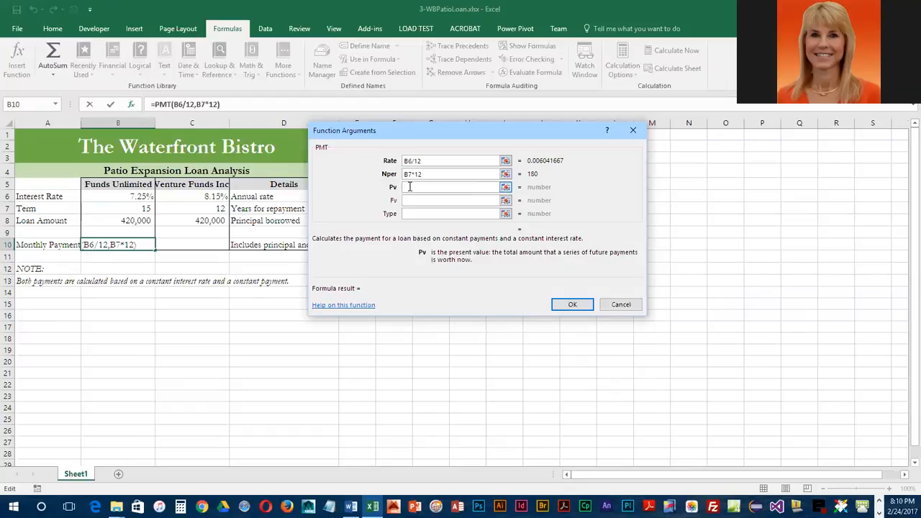
{"action": "left_click", "coordinate": [136, 221]}
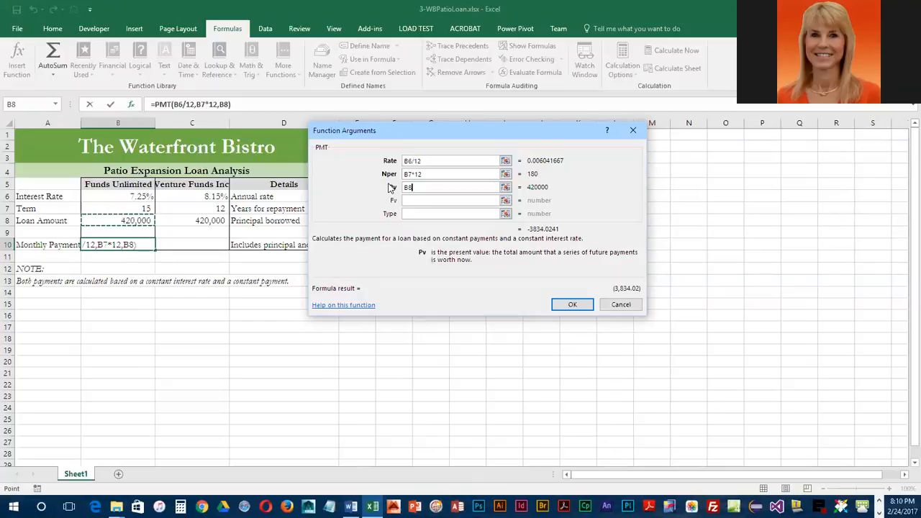
{"action": "left_click", "coordinate": [585, 305]}
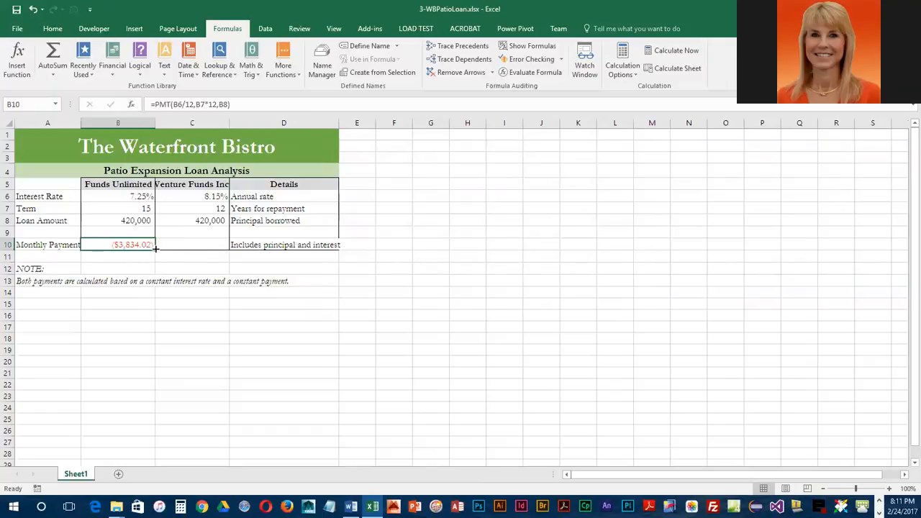
{"action": "left_click_drag", "start_coordinate": [154, 248], "coordinate": [209, 248]}
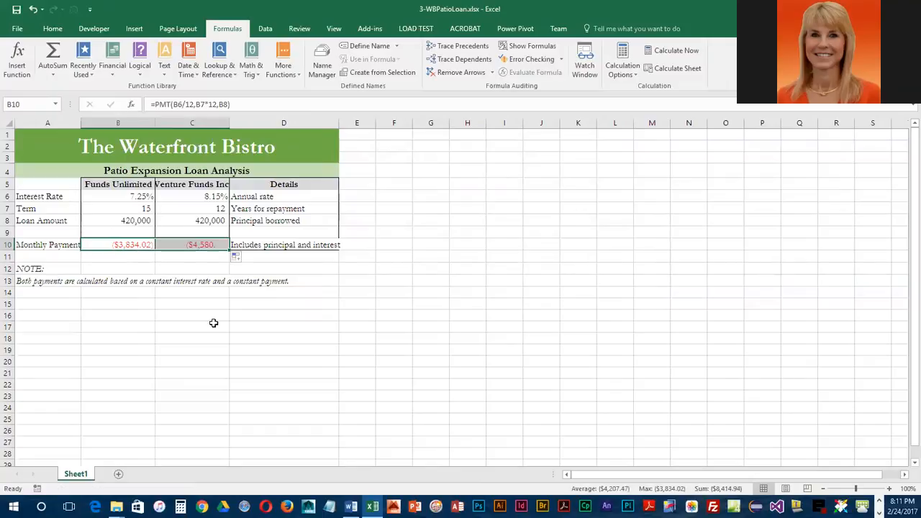
{"action": "left_click", "coordinate": [217, 243]}
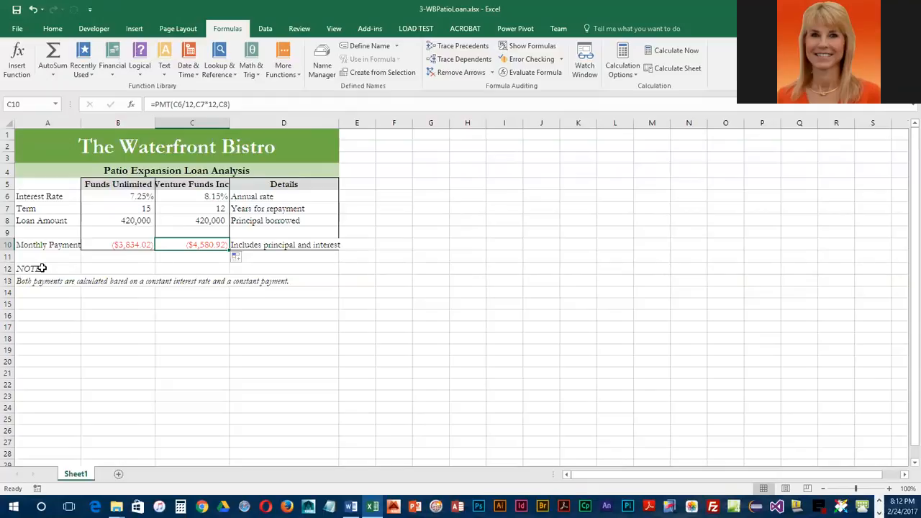
Step: Enter the label "Total loan payments" in cell A15
{"action": "left_click", "coordinate": [41, 306]}
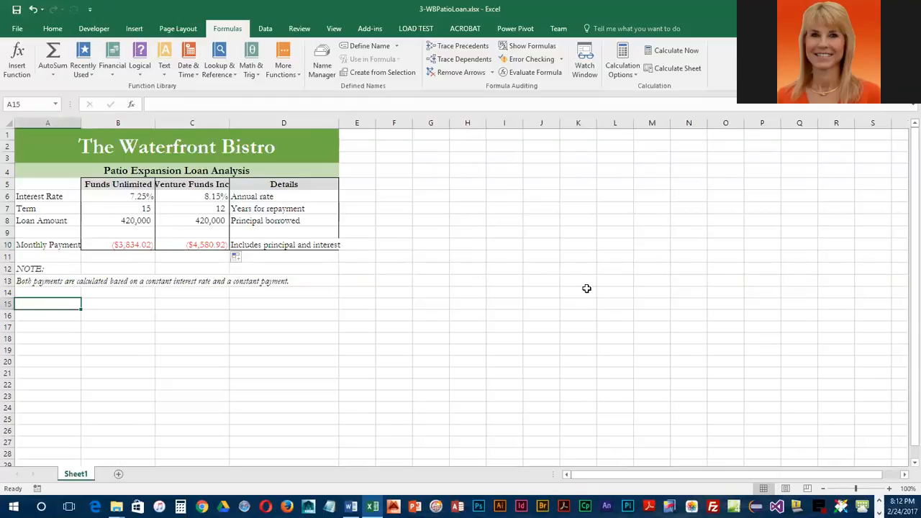
{"action": "type", "text": "To"}
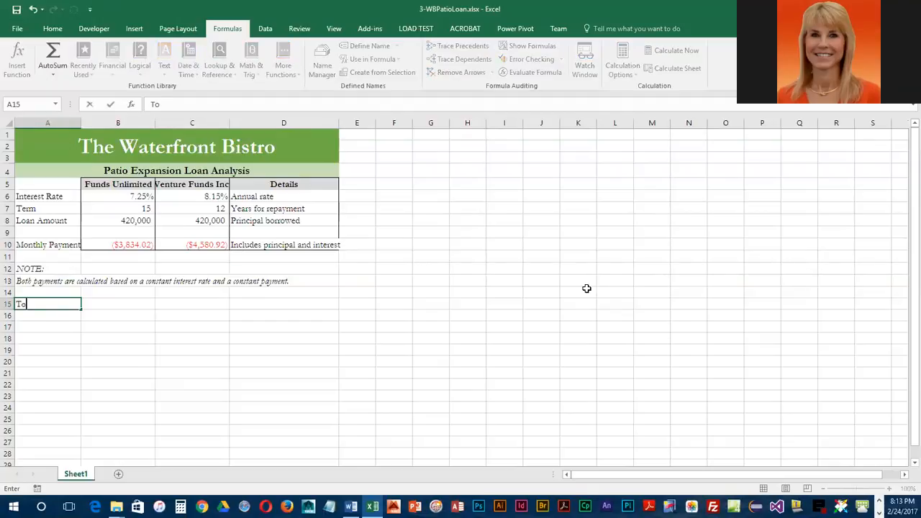
{"action": "type", "text": "tal loan payments"}
{"action": "key", "text": "Return"}
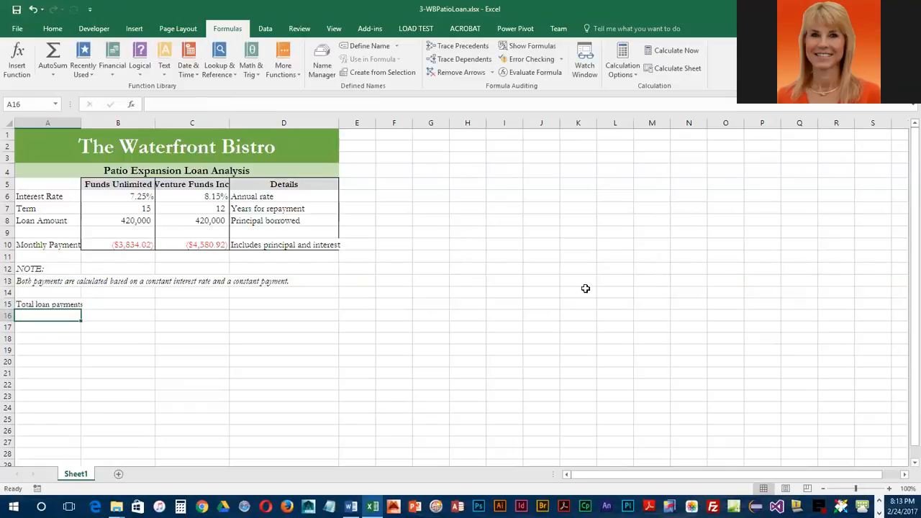
Step: Calculate the Funds Unlimited total loan payments in cell B15 with the formula =B10*12*B7
{"action": "left_click", "coordinate": [140, 303]}
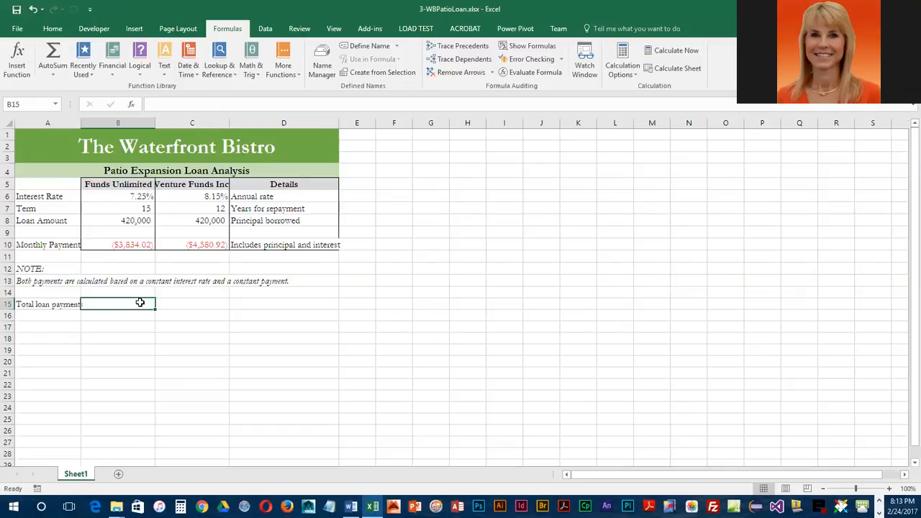
{"action": "type", "text": "="}
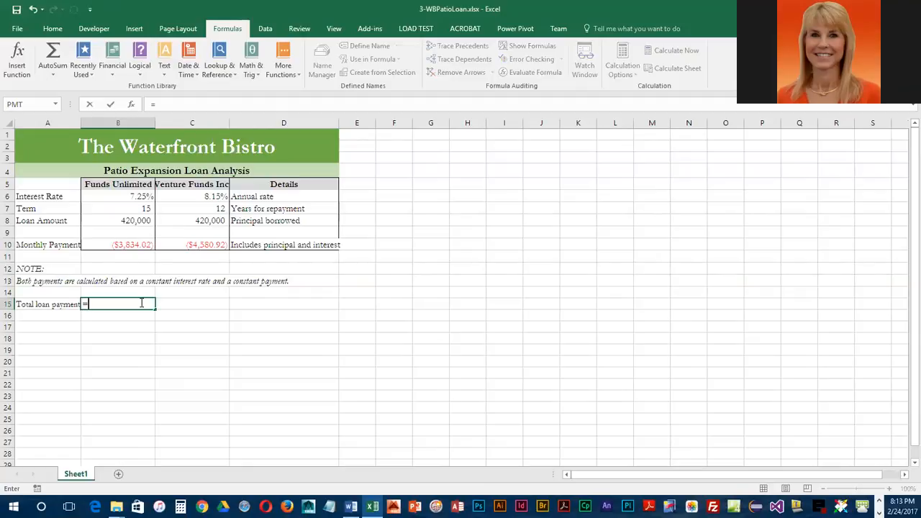
{"action": "left_click", "coordinate": [132, 246]}
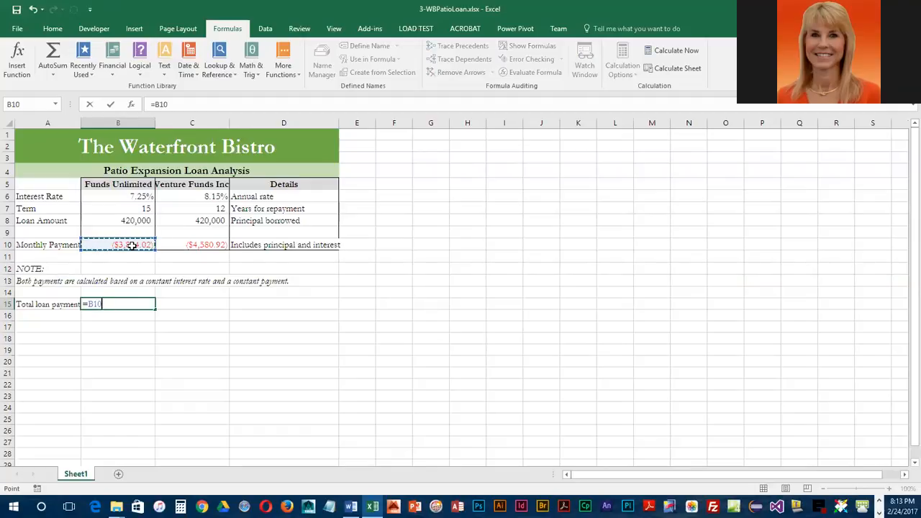
{"action": "type", "text": "*12"}
{"action": "type", "text": "*"}
{"action": "left_click", "coordinate": [143, 208]}
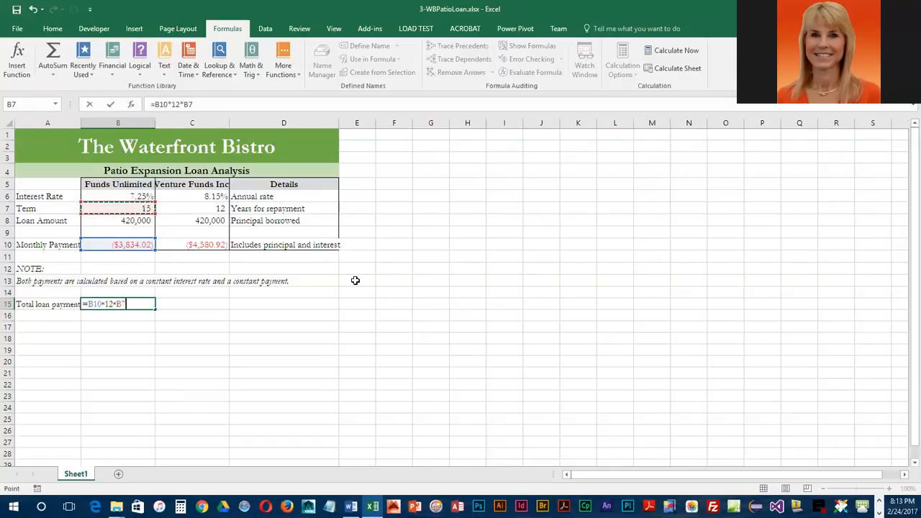
{"action": "key", "text": "Return"}
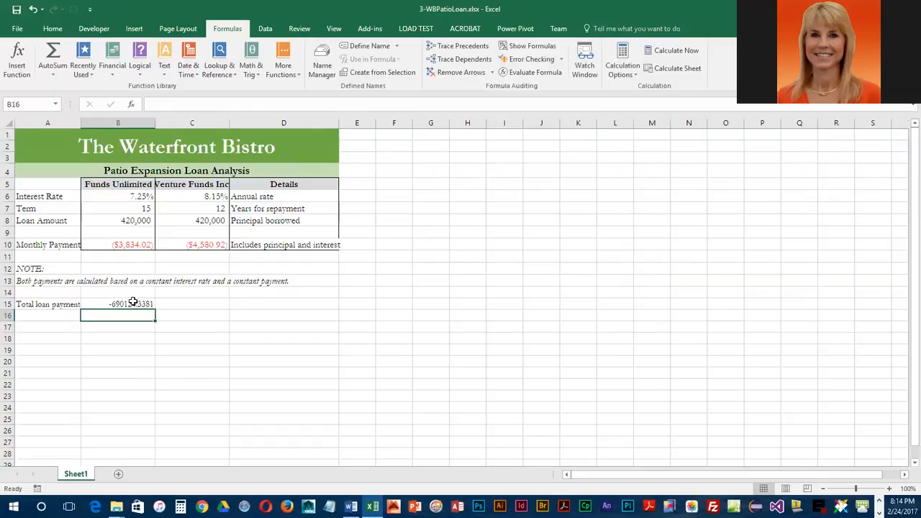
Step: Copy the formatting of the monthly payment in B10 to the total in B15 with Format Painter
{"action": "left_click", "coordinate": [133, 302]}
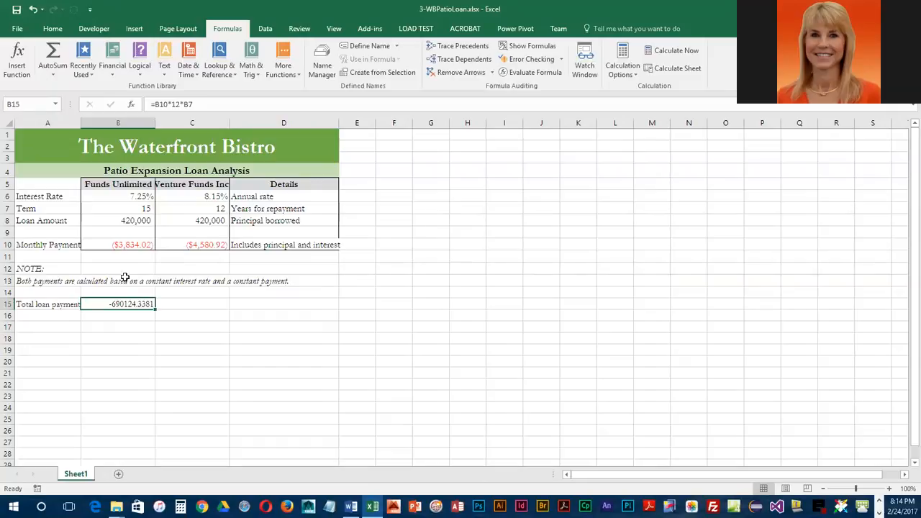
{"action": "left_click", "coordinate": [122, 245]}
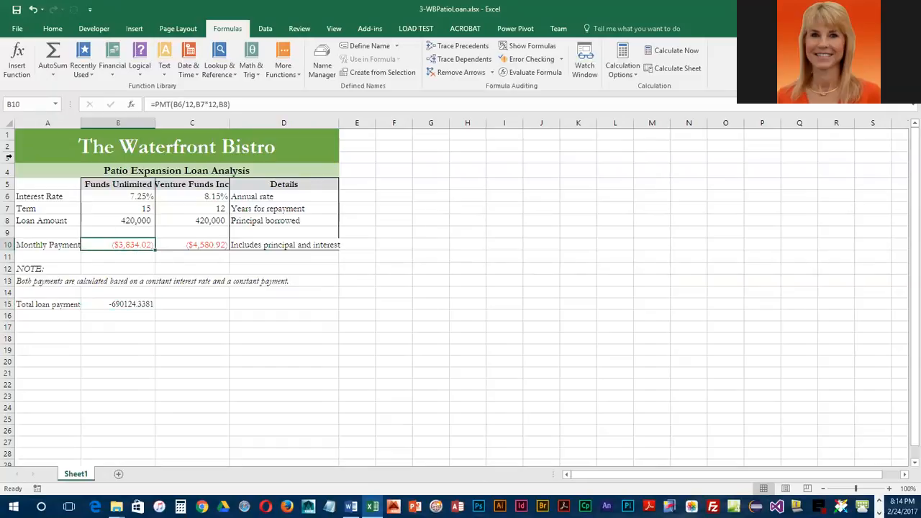
{"action": "left_click", "coordinate": [52, 28]}
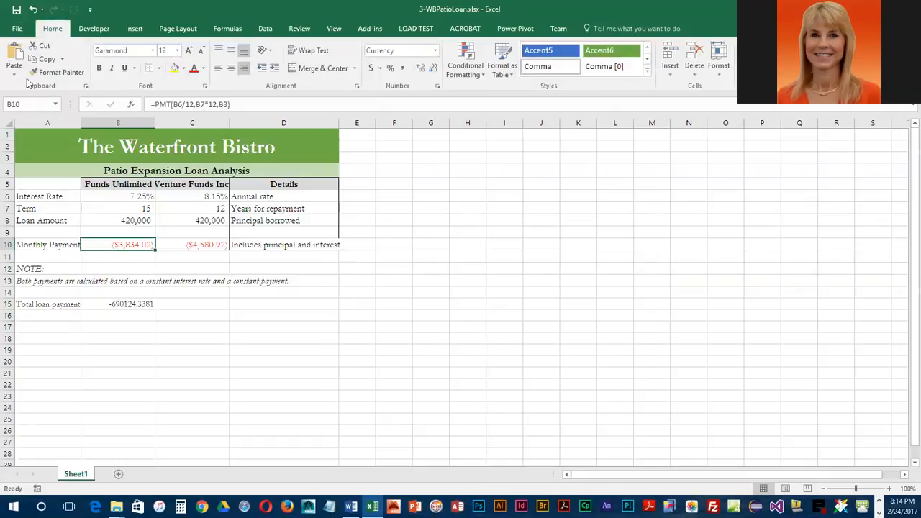
{"action": "left_click", "coordinate": [56, 72]}
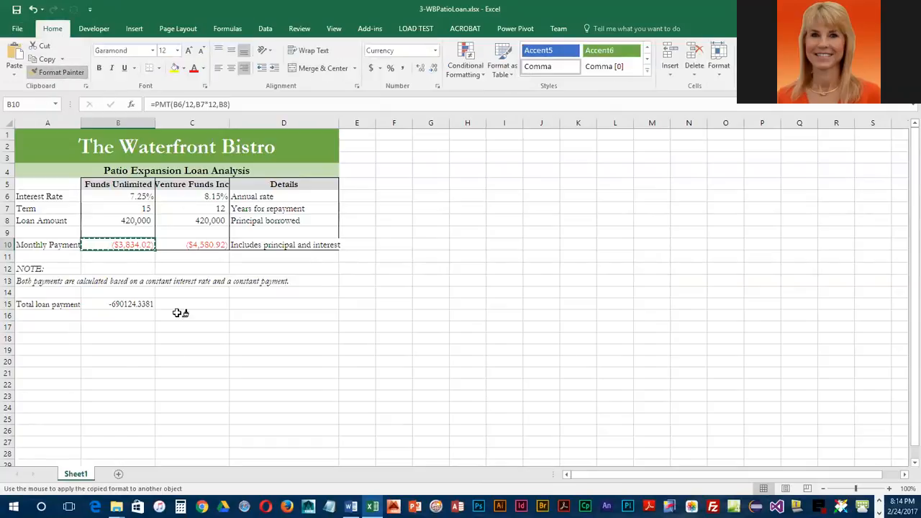
{"action": "left_click", "coordinate": [116, 304]}
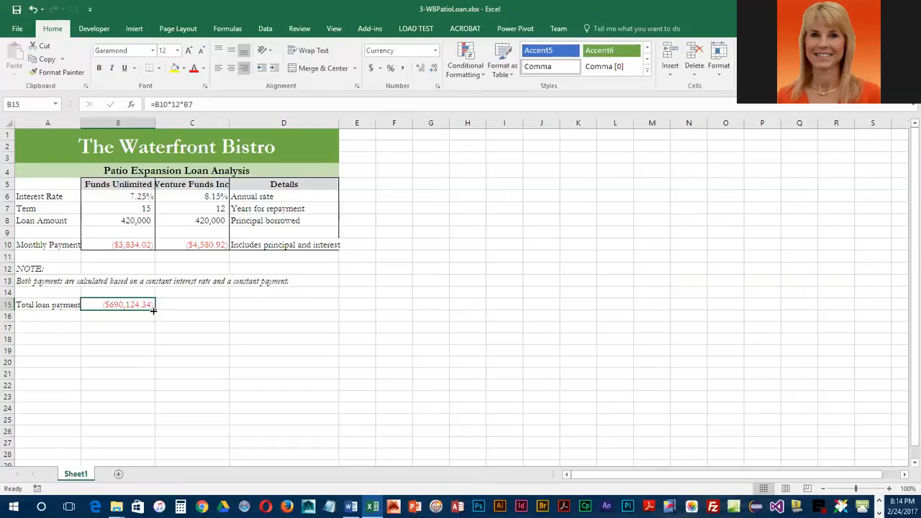
Step: Fill the total loan payments formula from B15 across to C15 for Venture Funds Inc
{"action": "left_click_drag", "start_coordinate": [157, 309], "coordinate": [211, 307]}
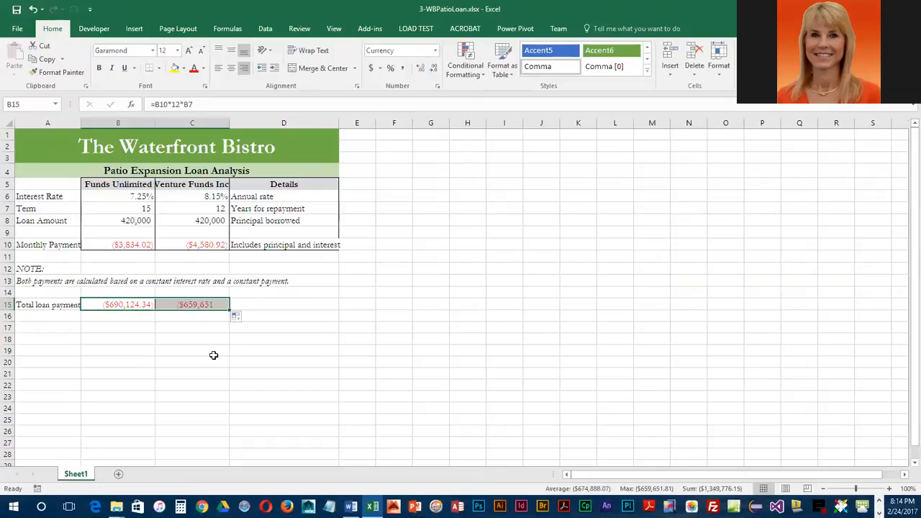
{"action": "left_click", "coordinate": [216, 305]}
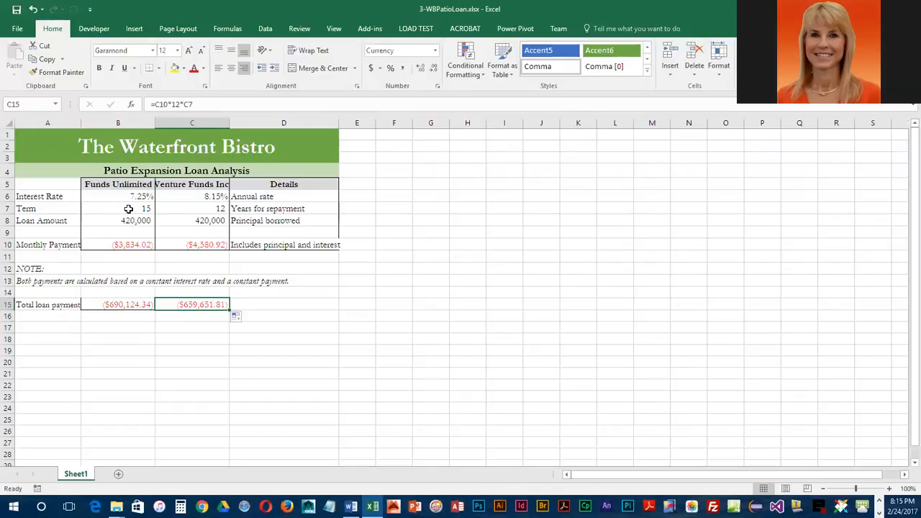
{"action": "left_click", "coordinate": [203, 209]}
{"action": "left_click", "coordinate": [134, 210]}
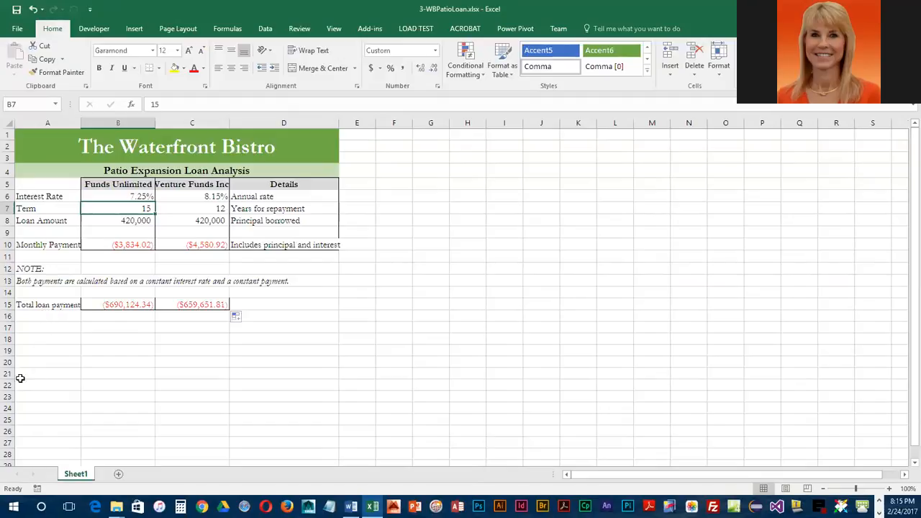
Step: Apply All Borders to the total loan payment cells B15:C15
{"action": "left_click_drag", "start_coordinate": [121, 302], "coordinate": [187, 306]}
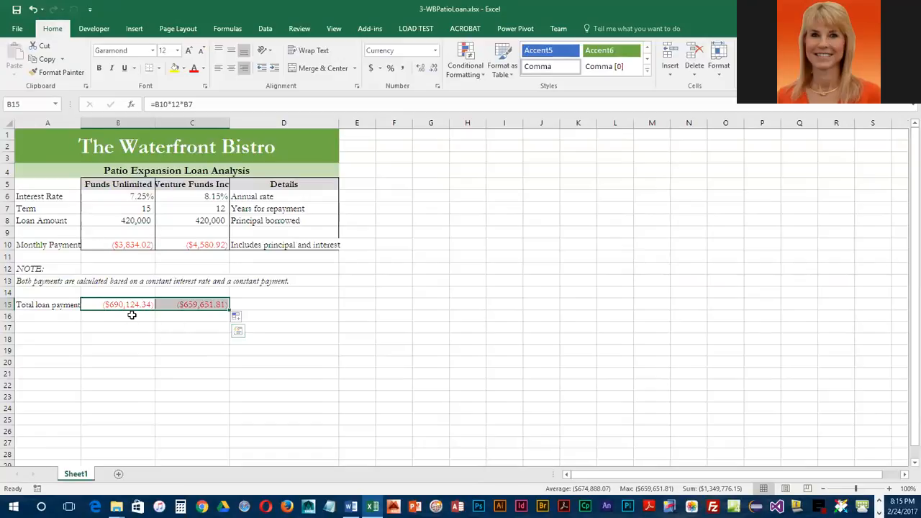
{"action": "left_click", "coordinate": [159, 69]}
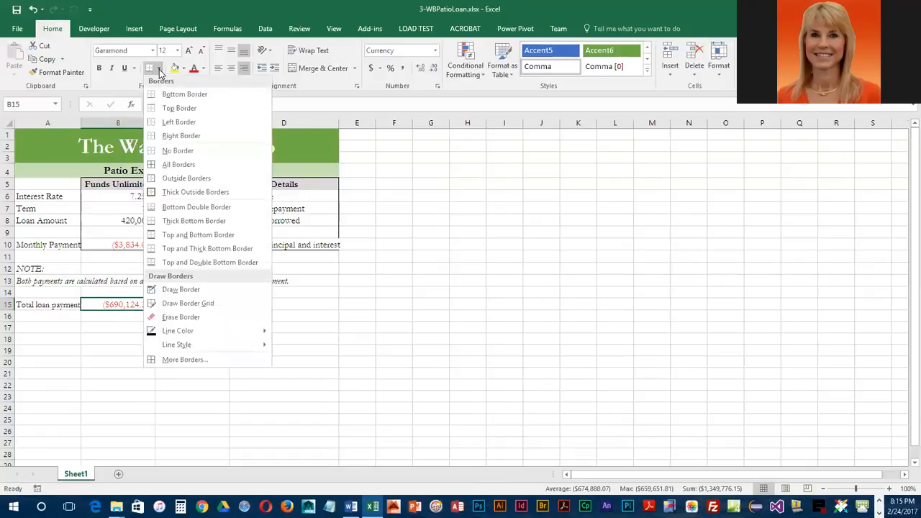
{"action": "left_click", "coordinate": [203, 184]}
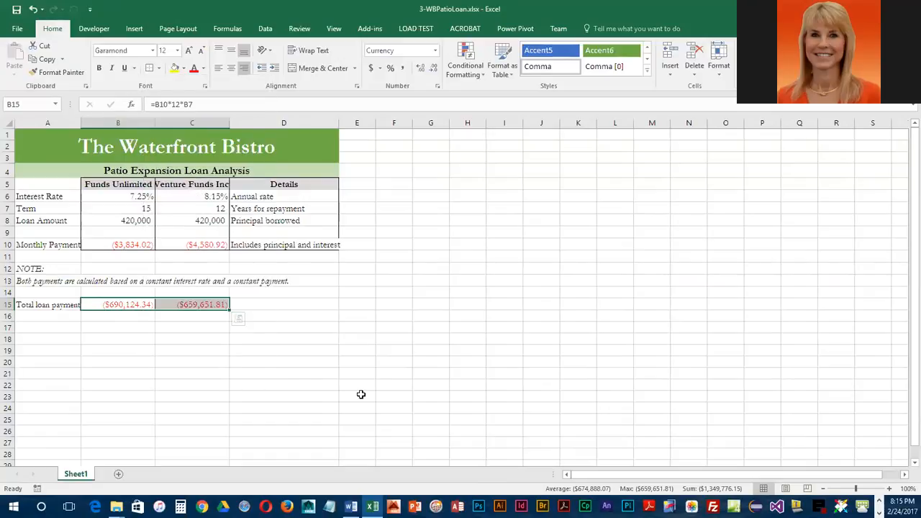
{"action": "left_click", "coordinate": [159, 69]}
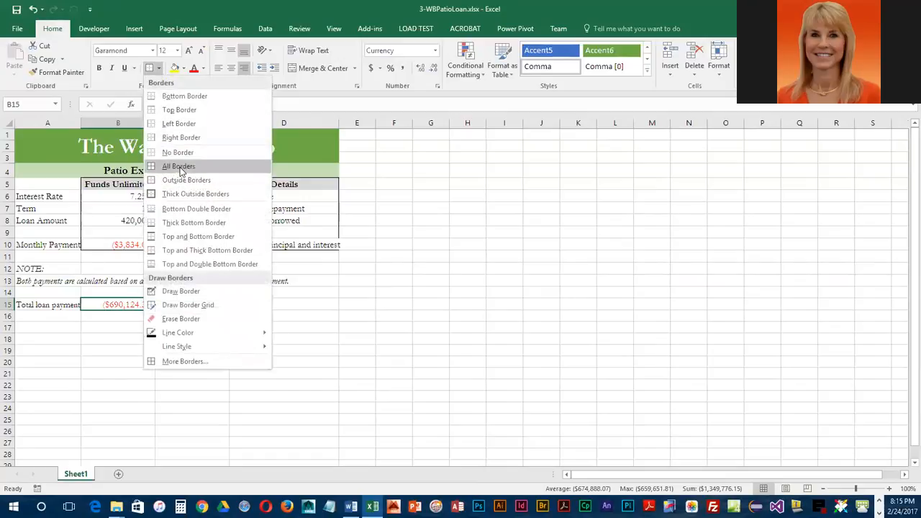
{"action": "left_click", "coordinate": [180, 167]}
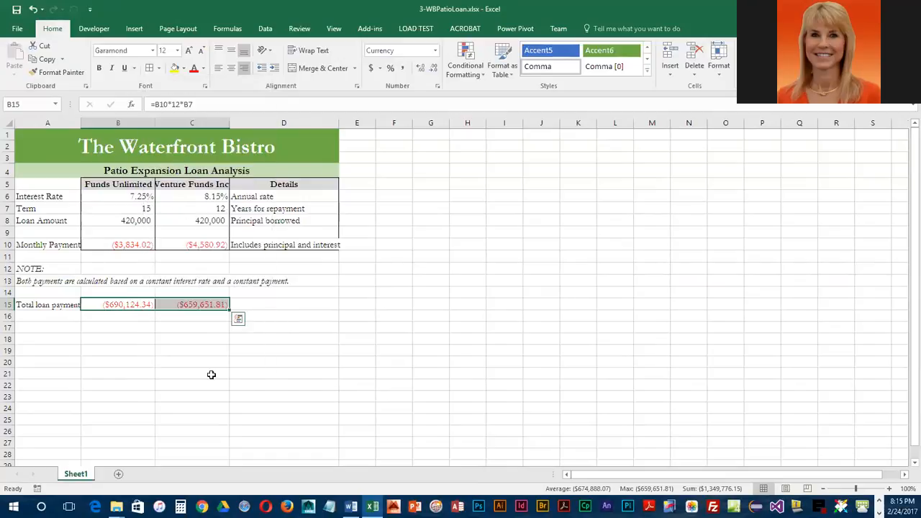
{"action": "left_click", "coordinate": [123, 353]}
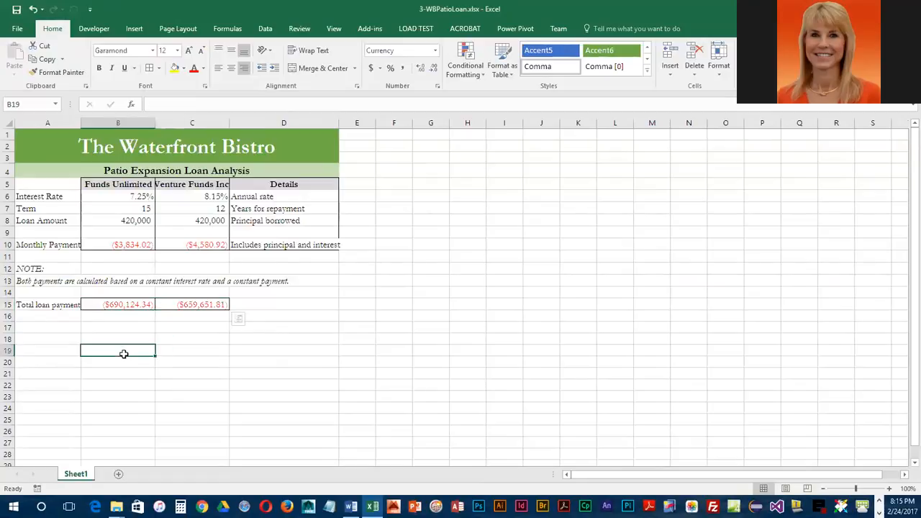